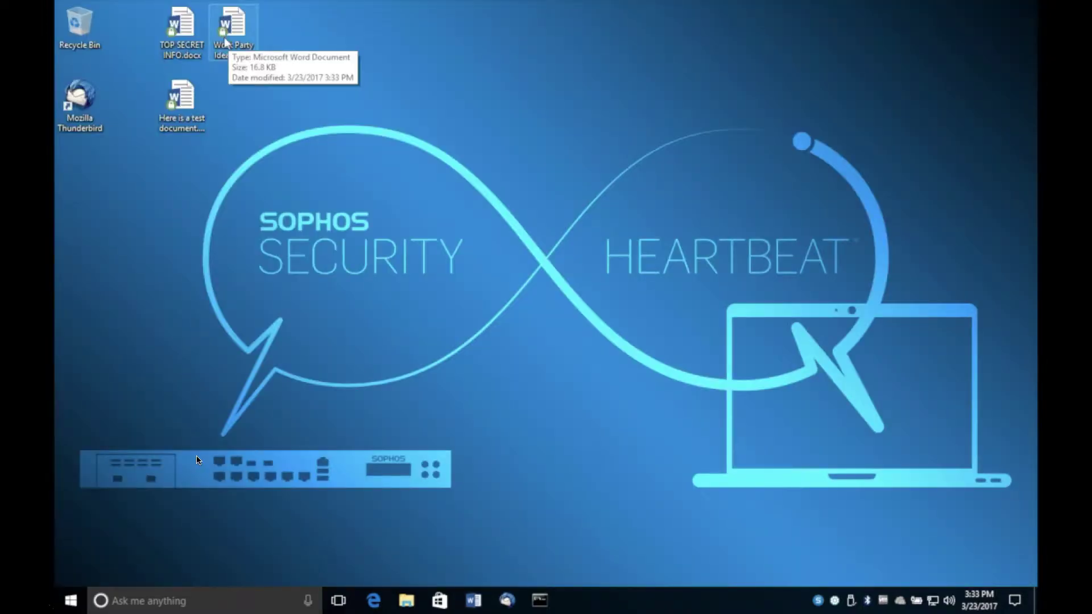
# Step: Confirm Work Party Ideas.docx is encrypted, check Sophos Endpoint's protection status, and launch Edge
pyautogui.rightClick(231, 33)
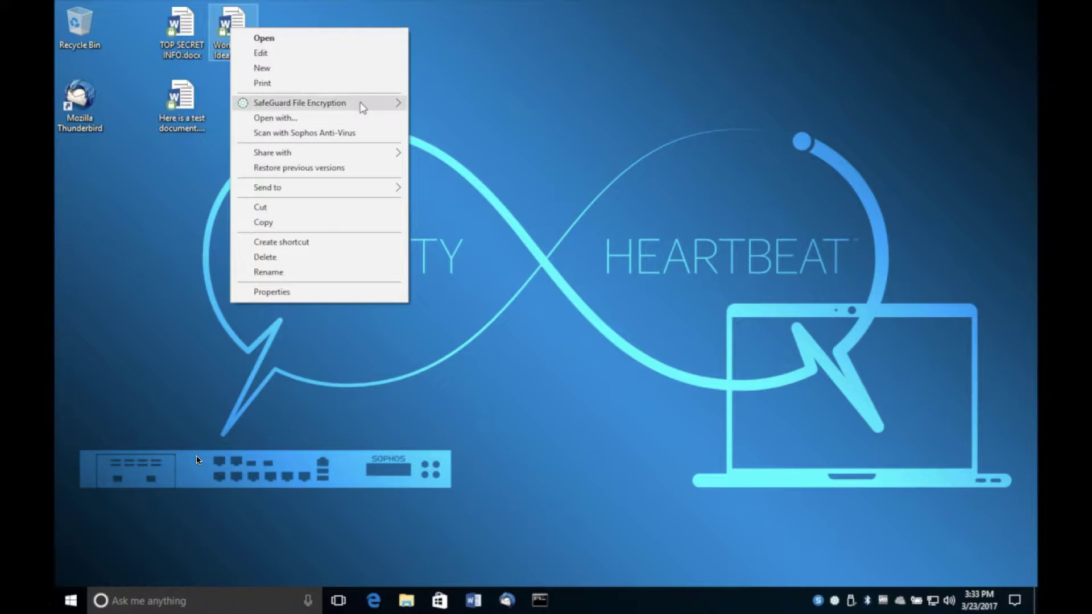
pyautogui.moveTo(361, 104)
pyautogui.click(433, 106)
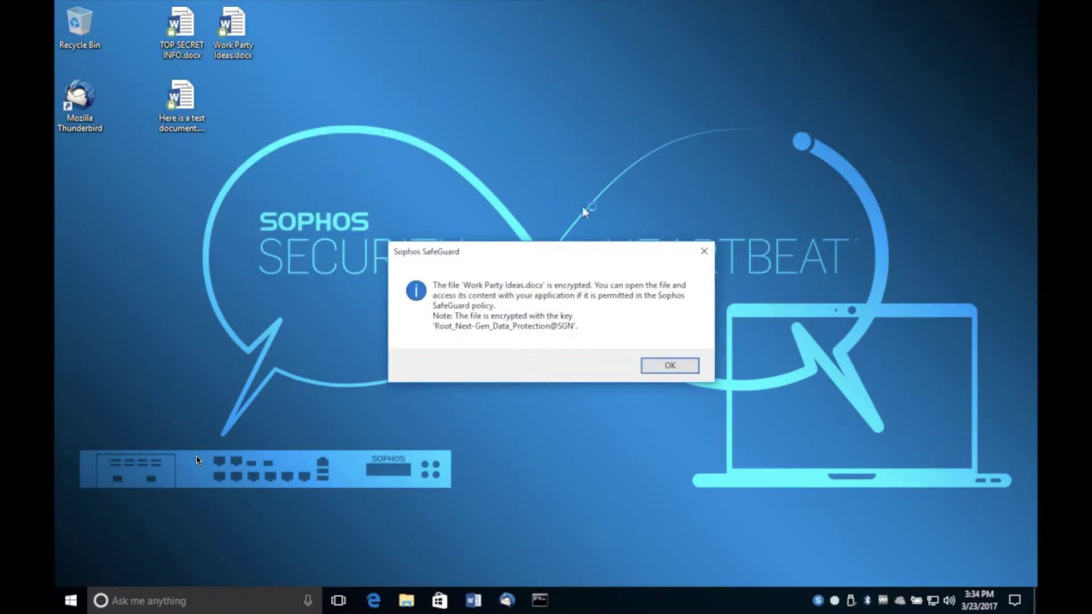
pyautogui.click(671, 366)
pyautogui.click(819, 601)
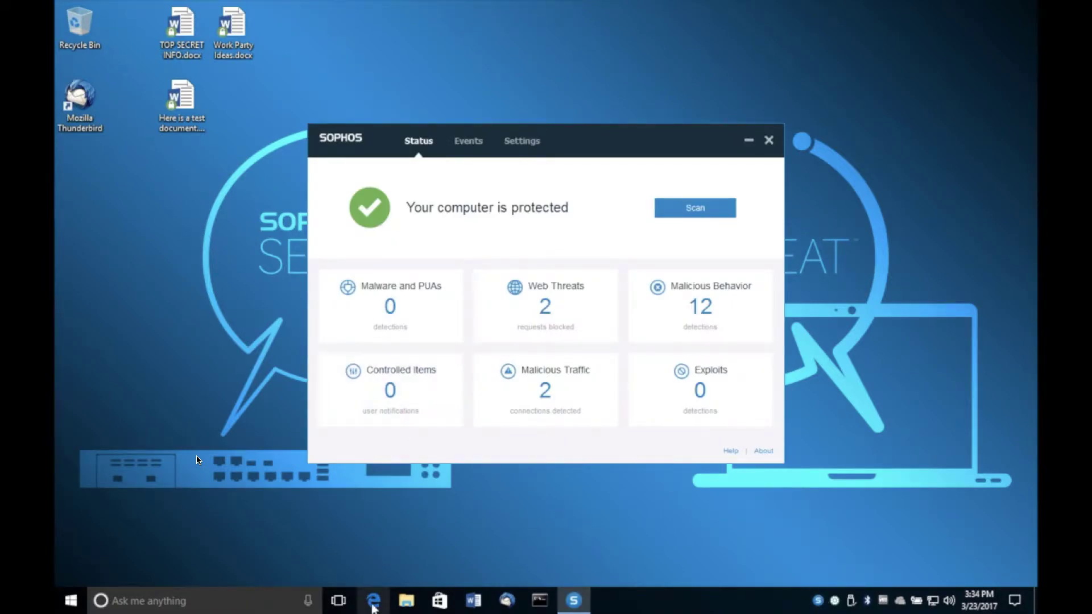
pyautogui.click(373, 605)
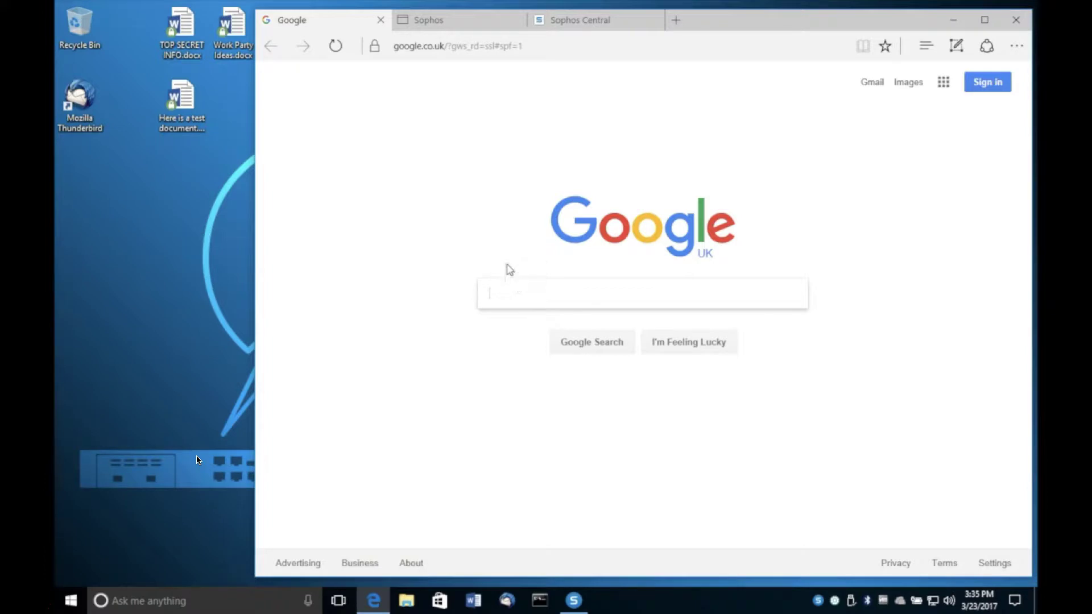
# Step: Search Google for 'uk renew passport' and open the GOV.UK 'Apply online for a UK passport' page
pyautogui.write('uk renew')
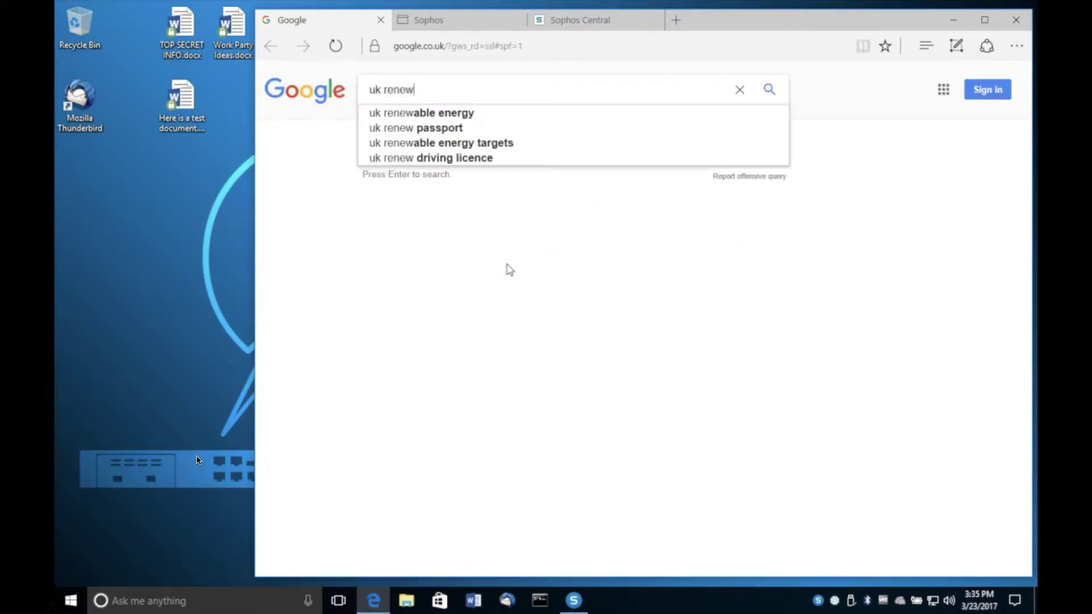
pyautogui.write(' passport')
pyautogui.press('Return')
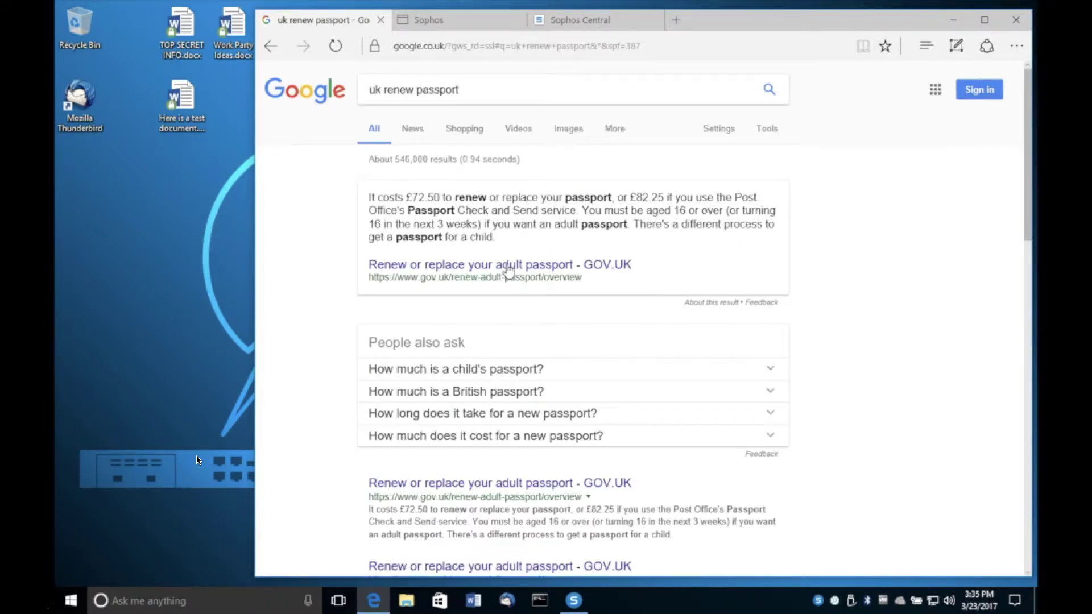
pyautogui.scroll(-5, 509, 325)
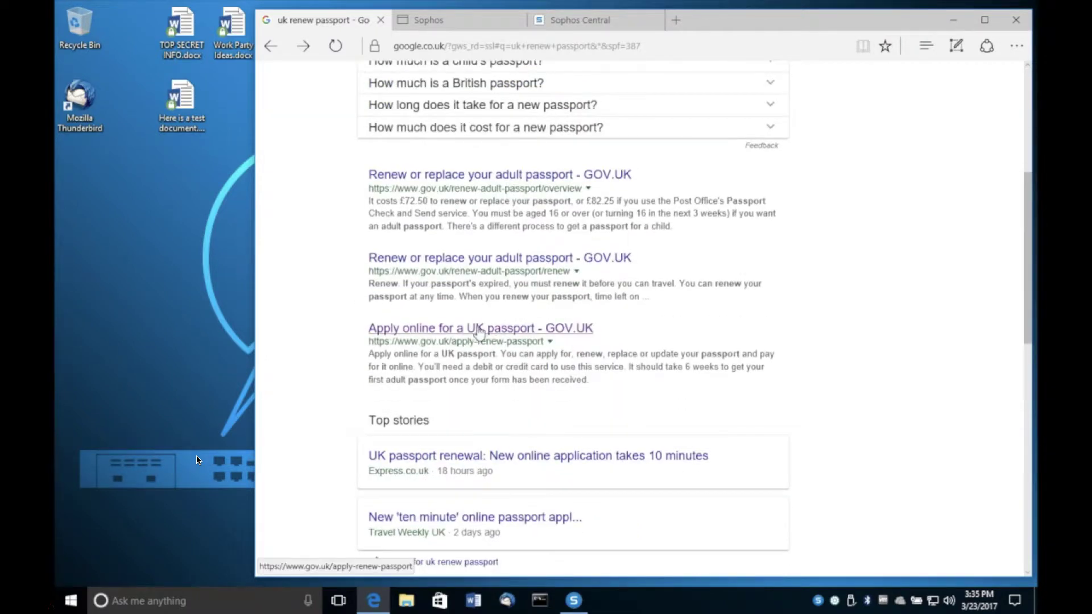
pyautogui.click(481, 330)
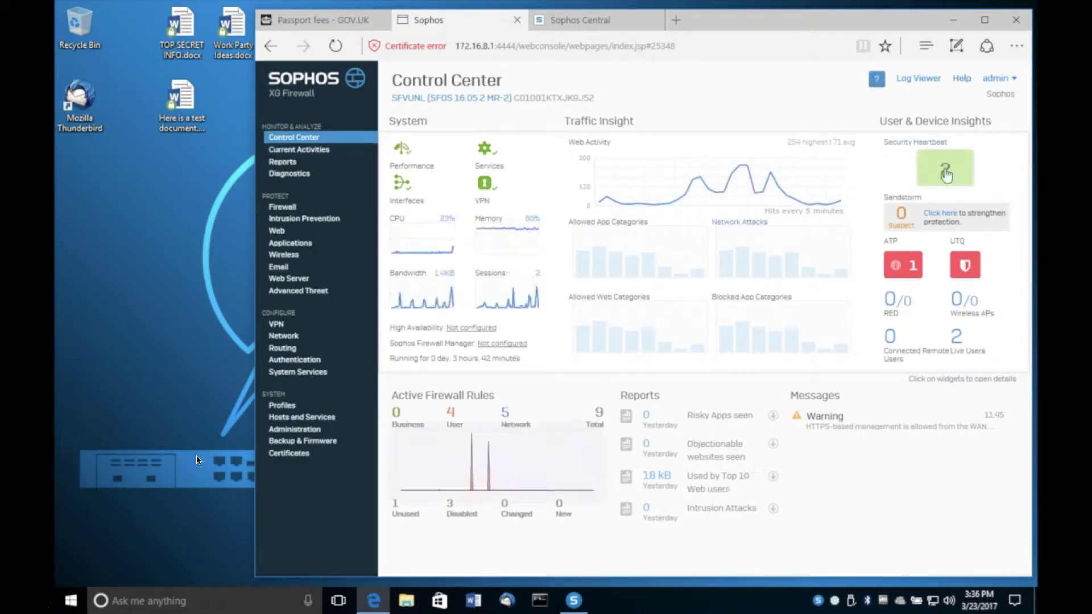
pyautogui.click(81, 108)
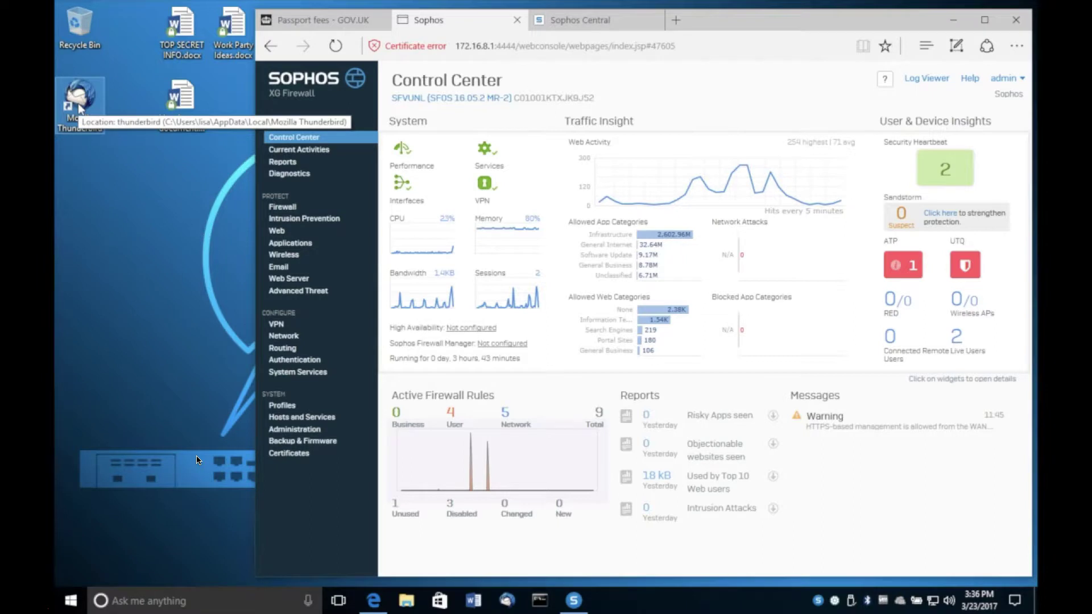
# Step: Open Receiptt.docm from the REceiptt email in Thunderbird, enable its macros, then close Word
pyautogui.doubleClick(81, 108)
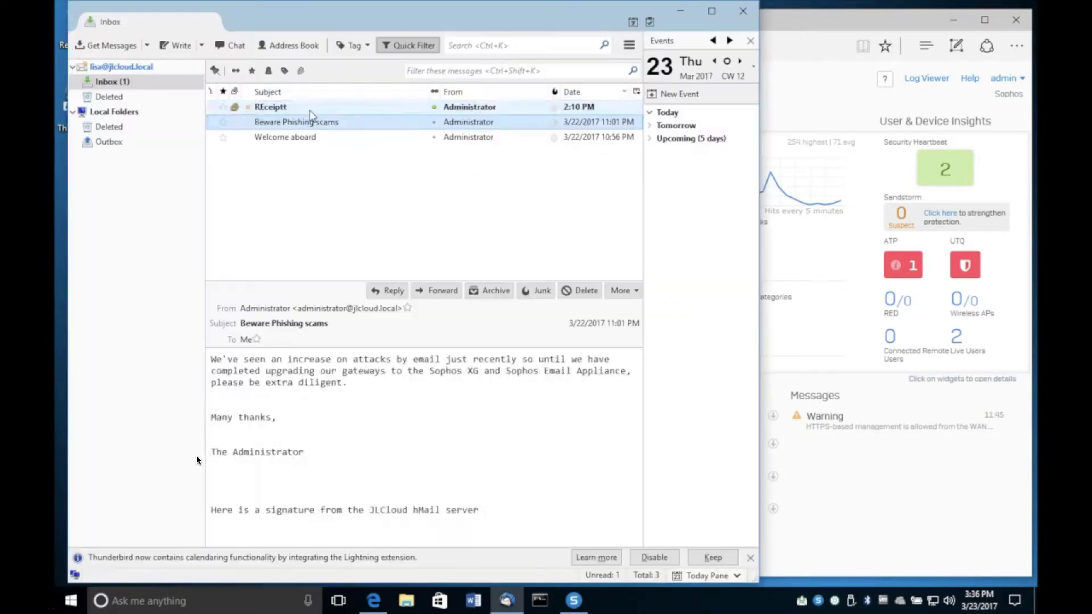
pyautogui.click(310, 110)
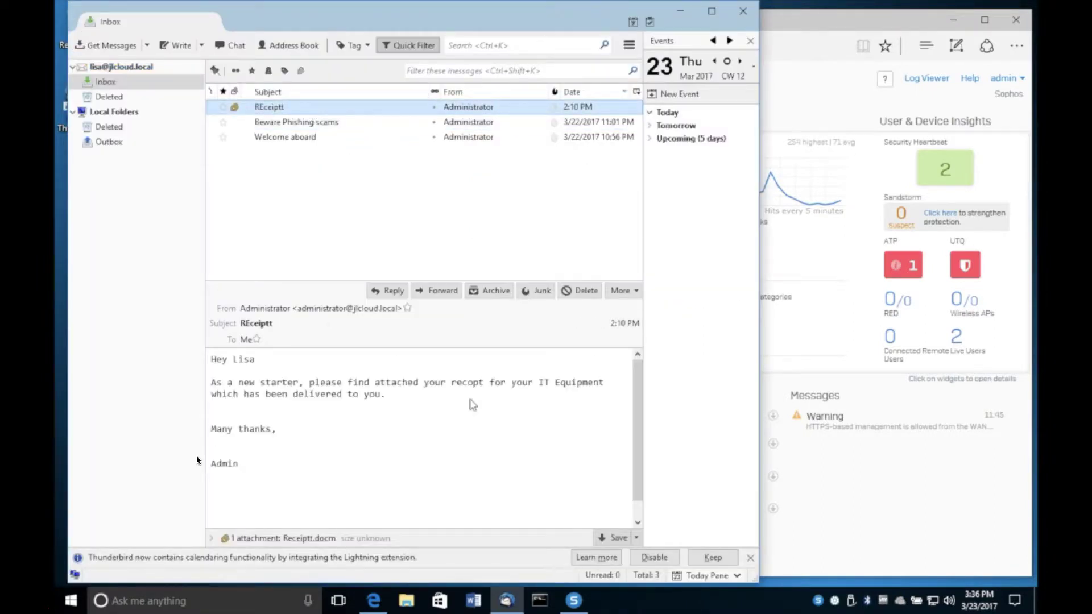
pyautogui.click(314, 540)
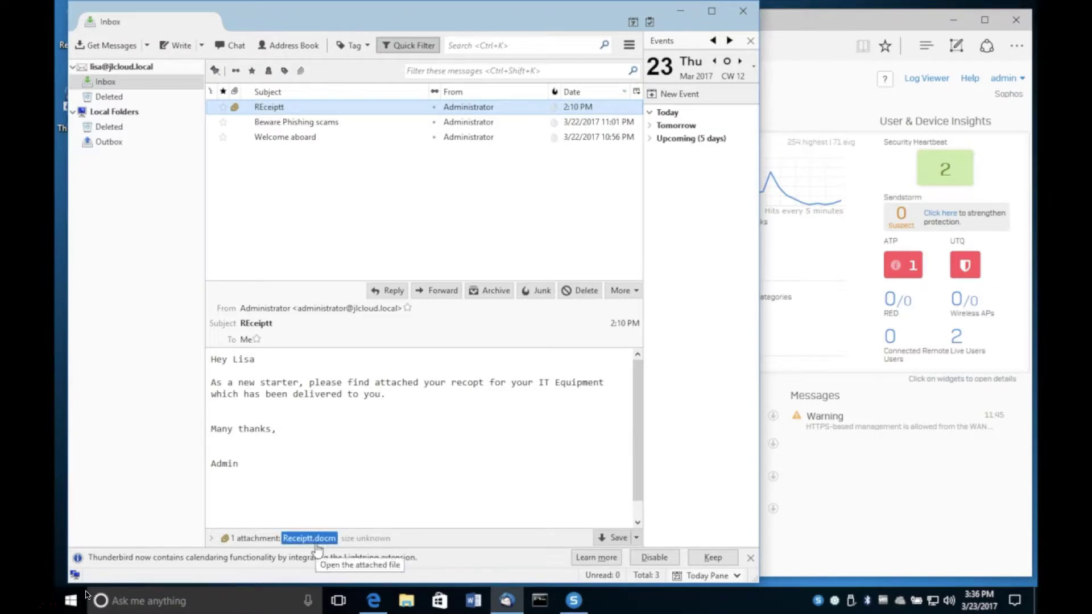
pyautogui.doubleClick(310, 538)
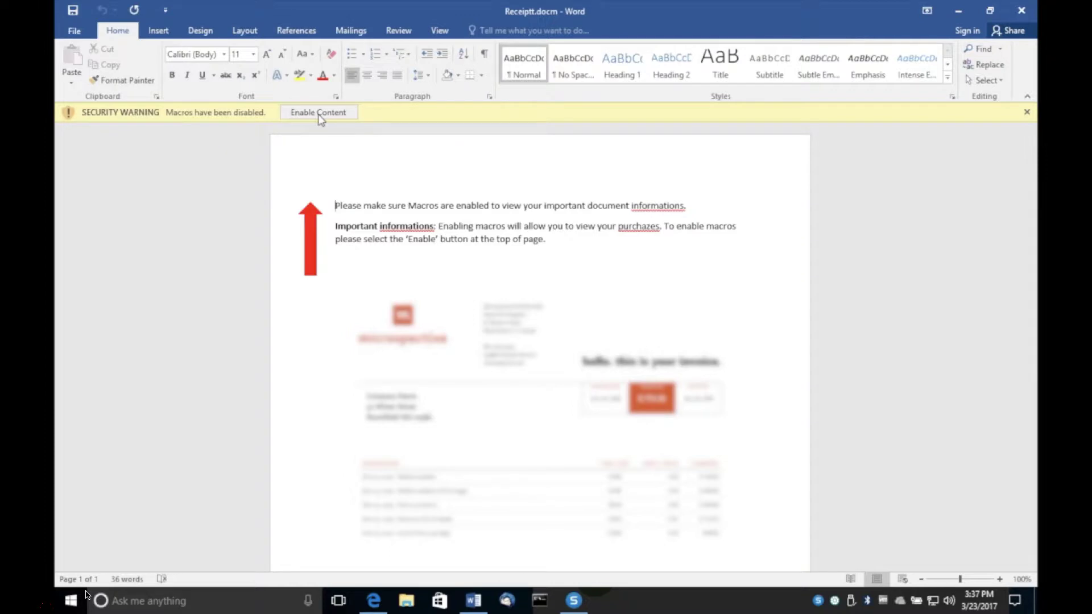
pyautogui.click(319, 114)
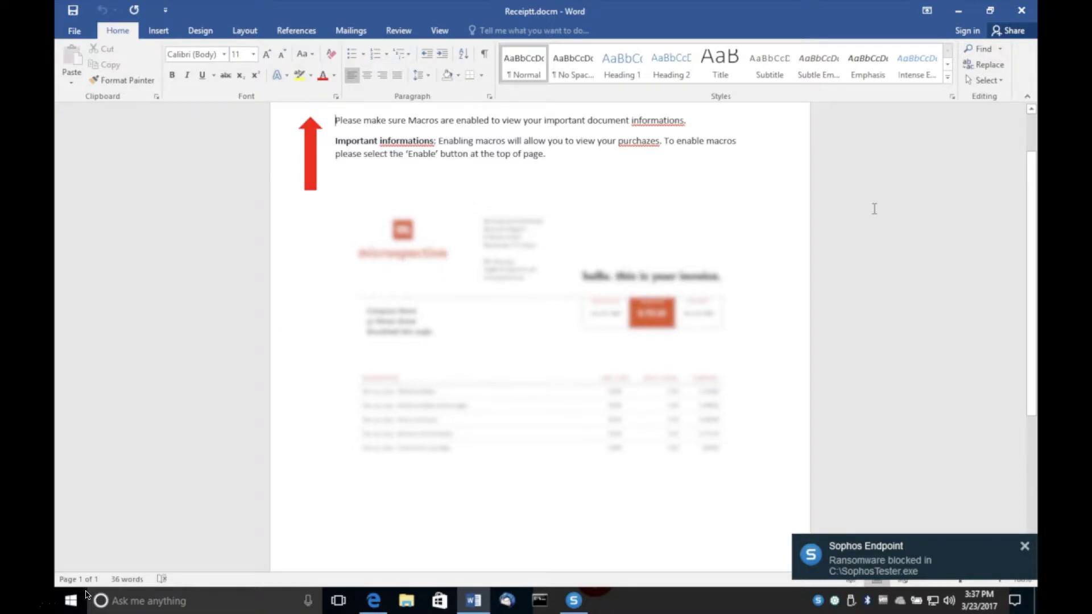
pyautogui.click(1022, 17)
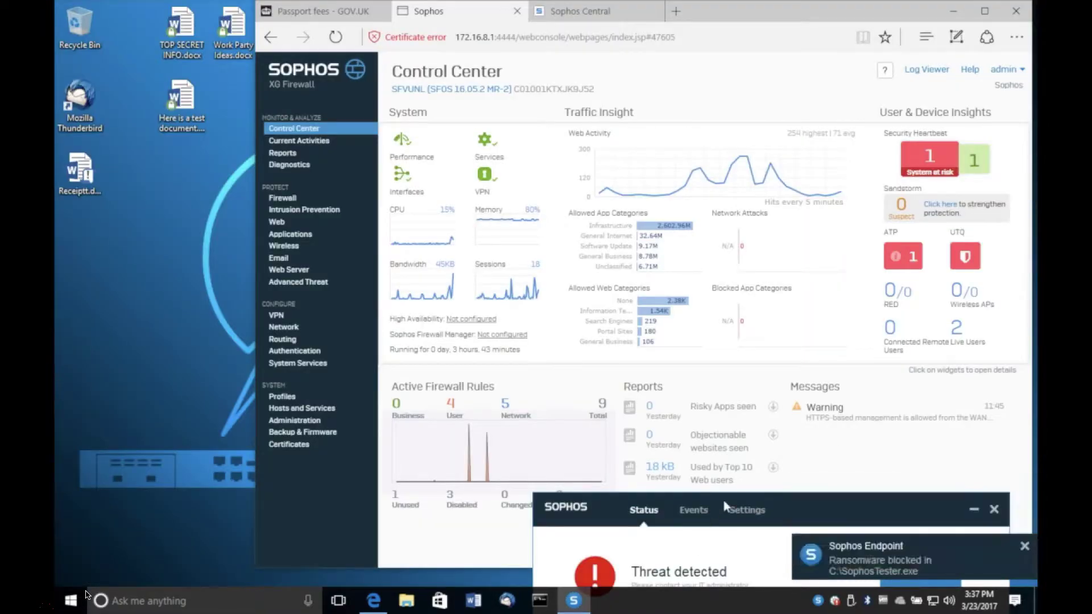
# Step: Start a Sophos Endpoint threat scan and open the heartbeat details for at-risk CloudWin10-3
pyautogui.moveTo(725, 504); pyautogui.dragTo(585, 285)
pyautogui.click(780, 357)
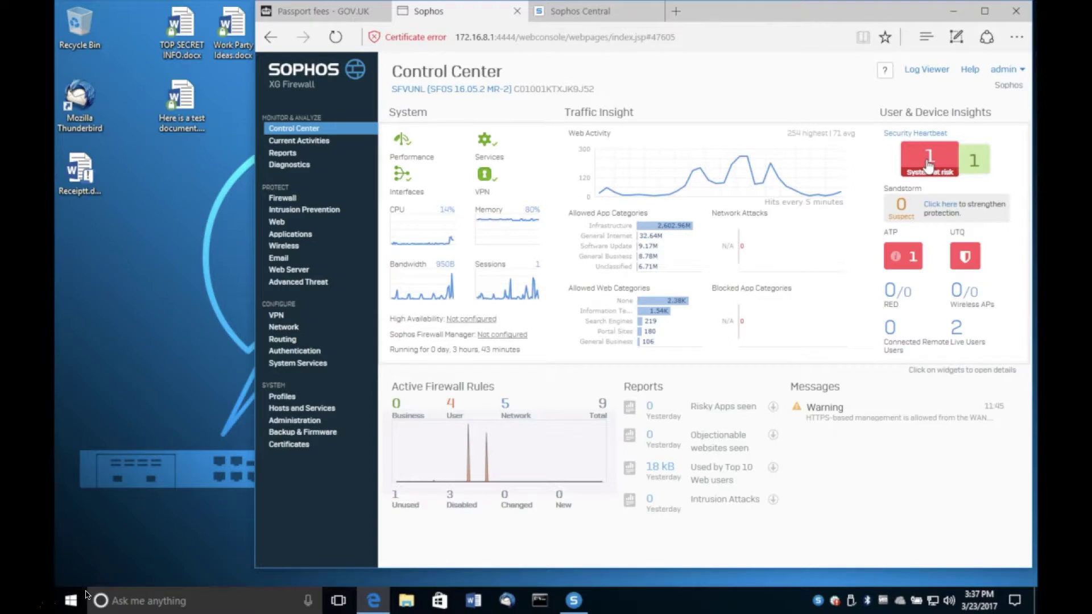
pyautogui.click(928, 166)
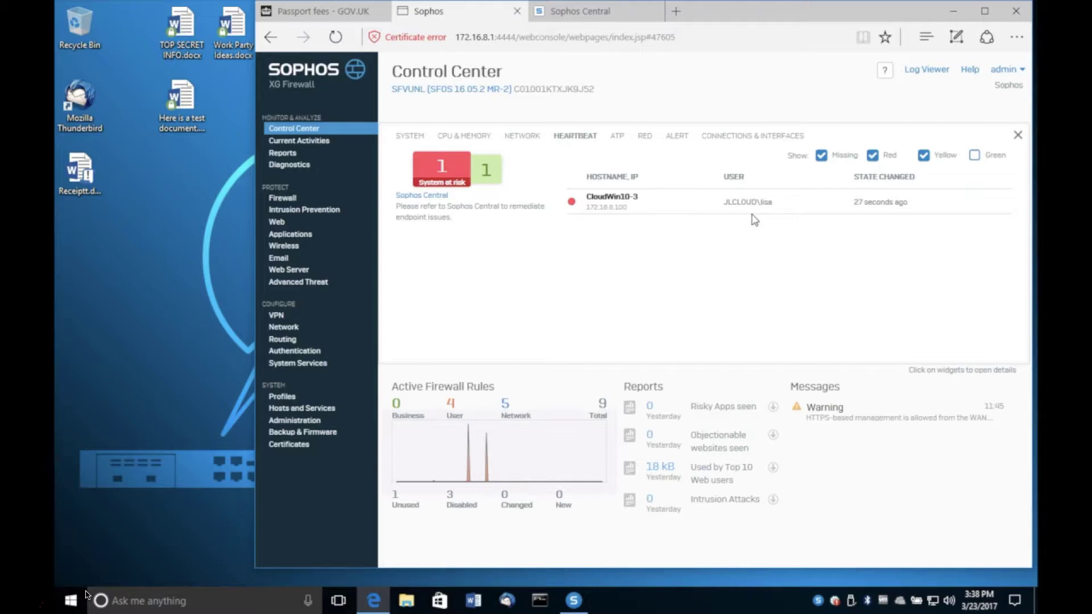
# Step: Open the first adult passport page, attempt TOP SECRET INFO.docx, and dismiss Word's access-denied errors
pyautogui.hotkey('ctrl', 'shift', 'Tab')
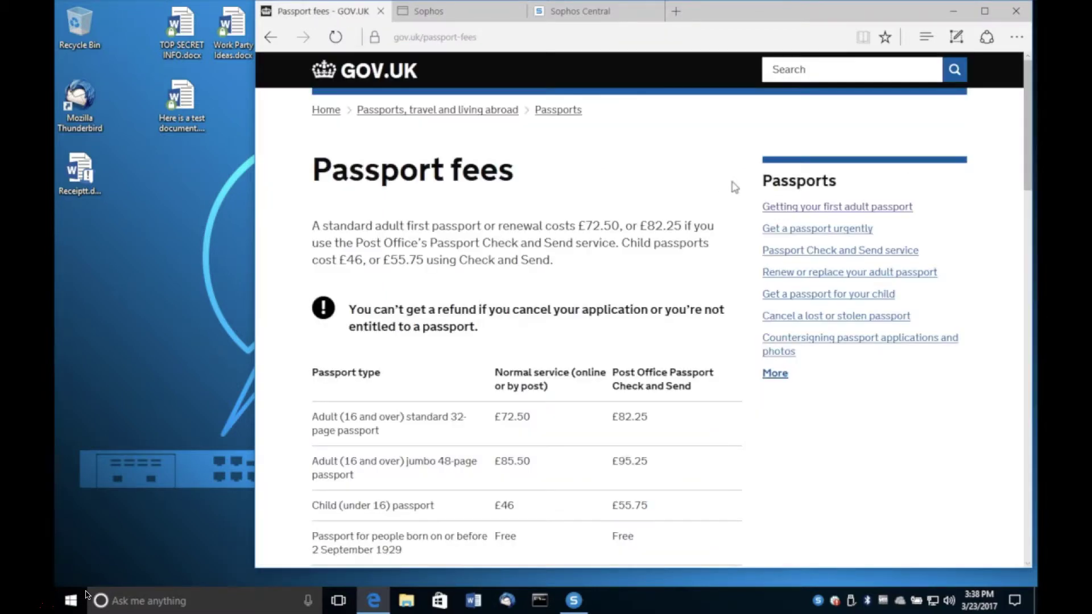
pyautogui.click(810, 212)
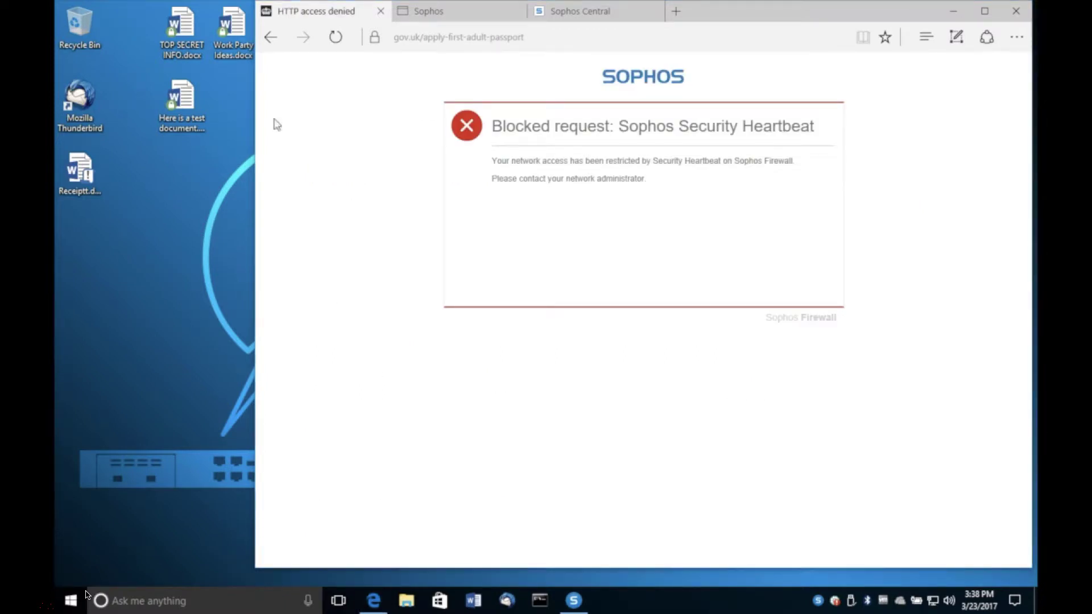
pyautogui.click(183, 36)
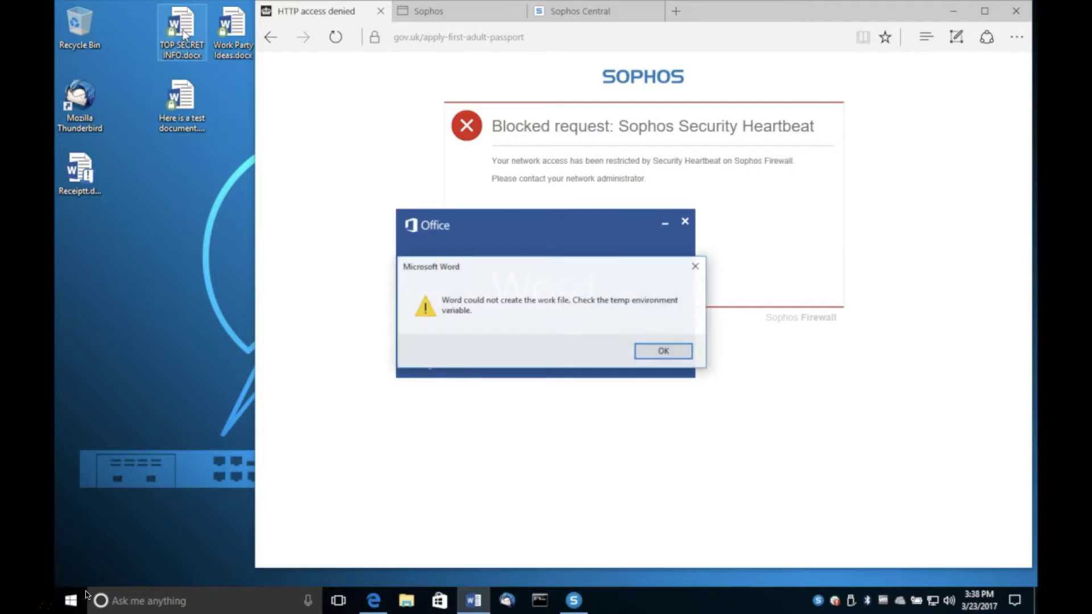
pyautogui.click(655, 349)
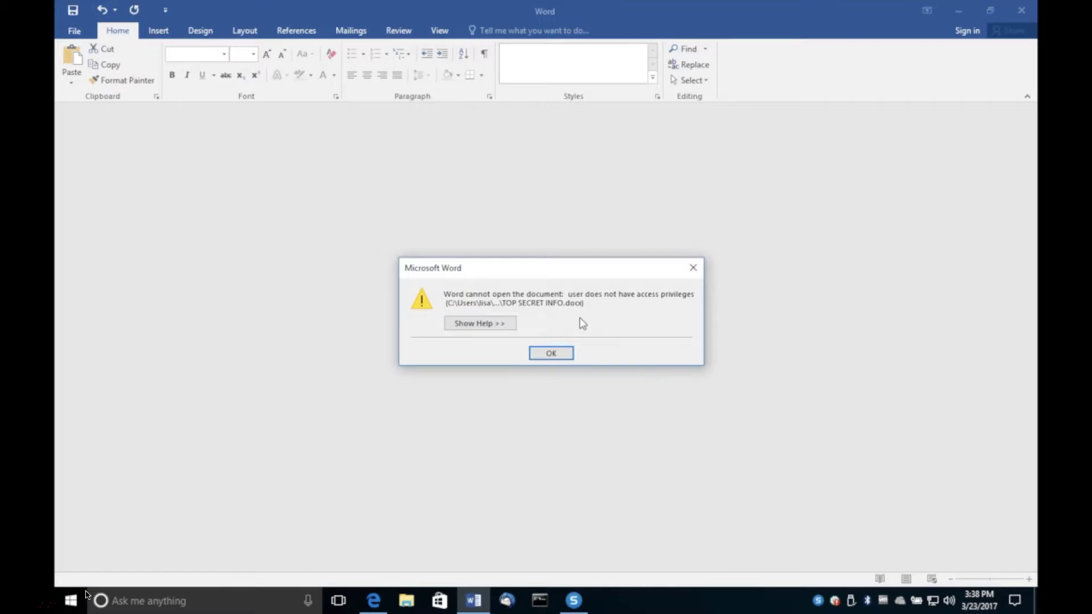
pyautogui.click(559, 358)
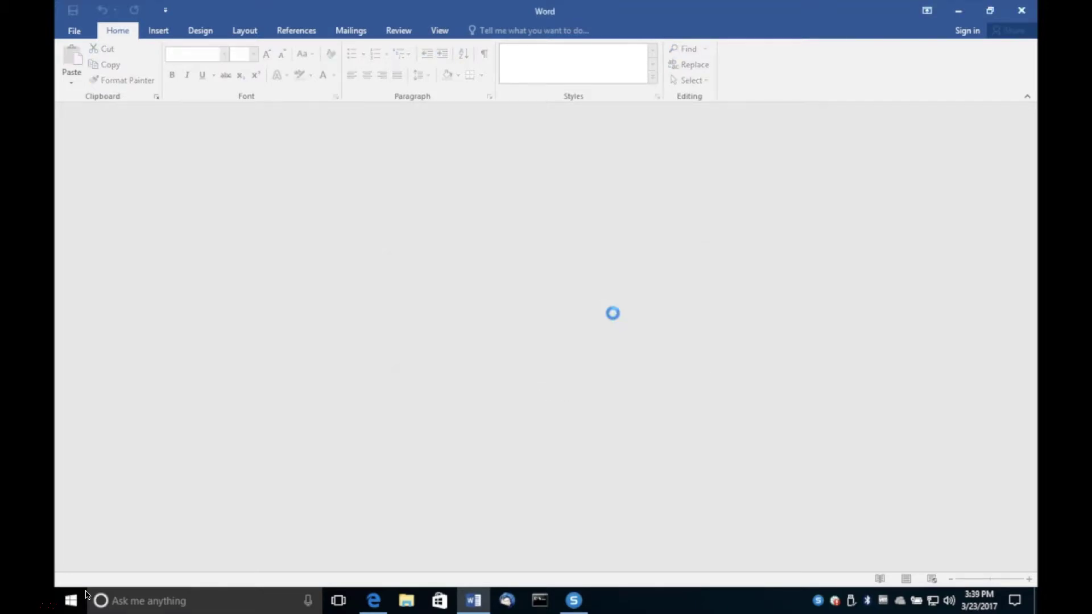
pyautogui.click(1023, 11)
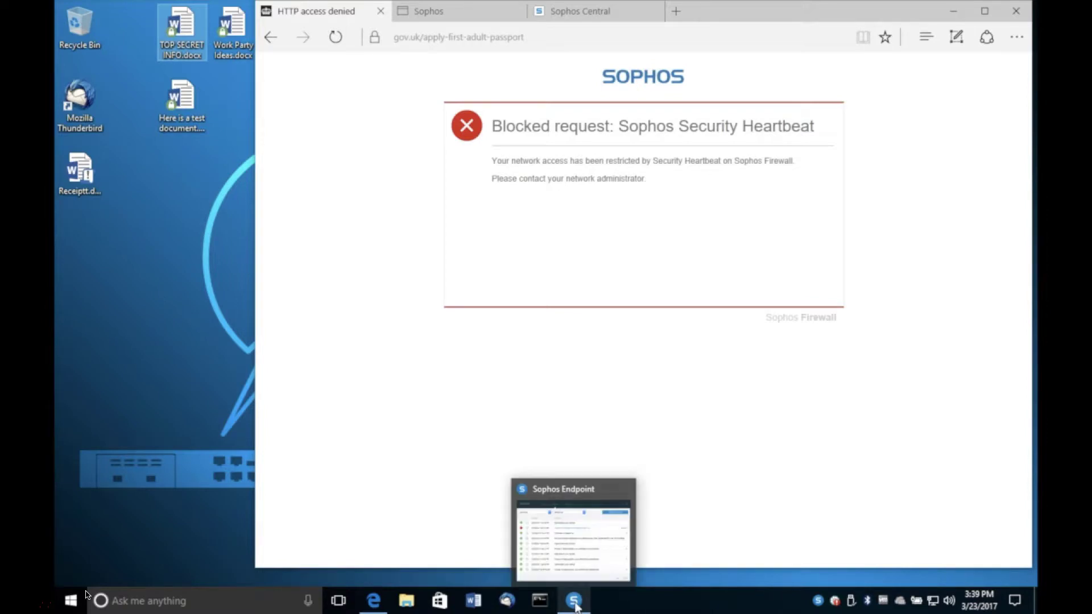
# Step: Resolve the blocked ransomware event in Sophos Endpoint and confirm the computer shows as protected
pyautogui.click(574, 602)
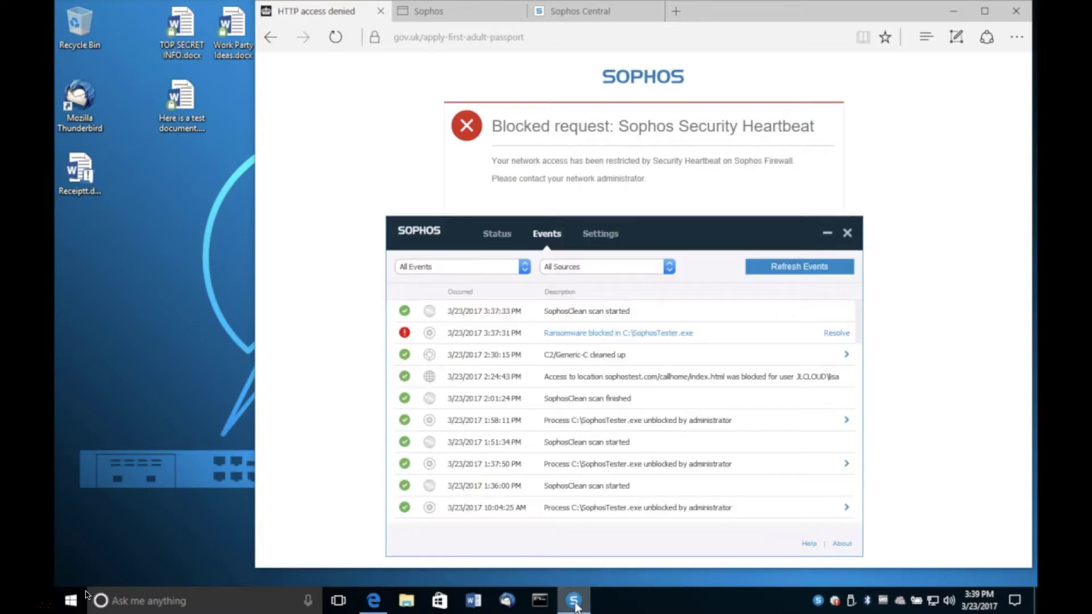
pyautogui.click(831, 337)
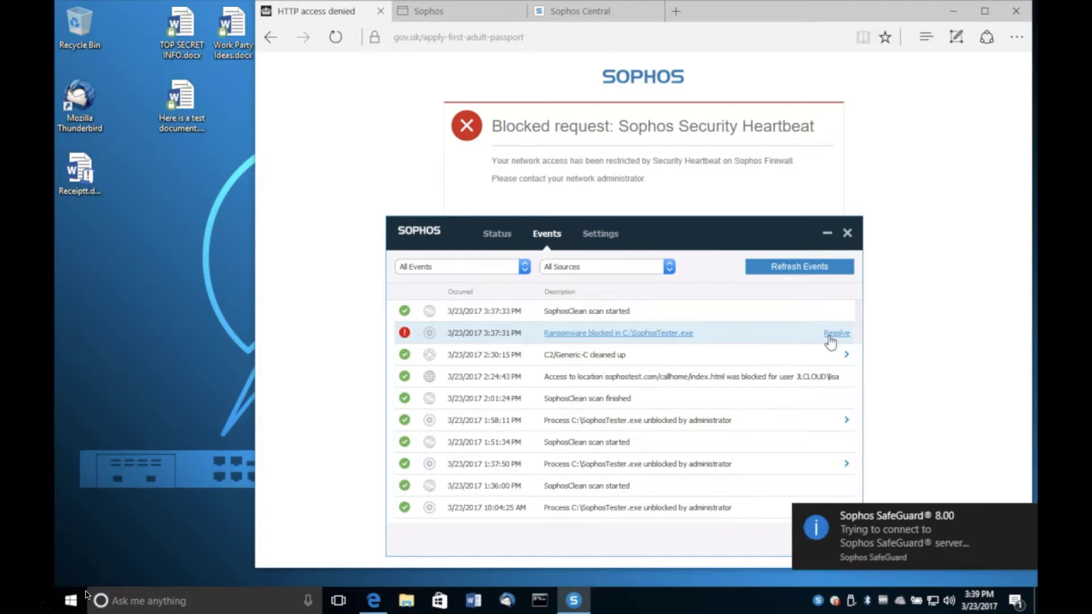
pyautogui.click(505, 239)
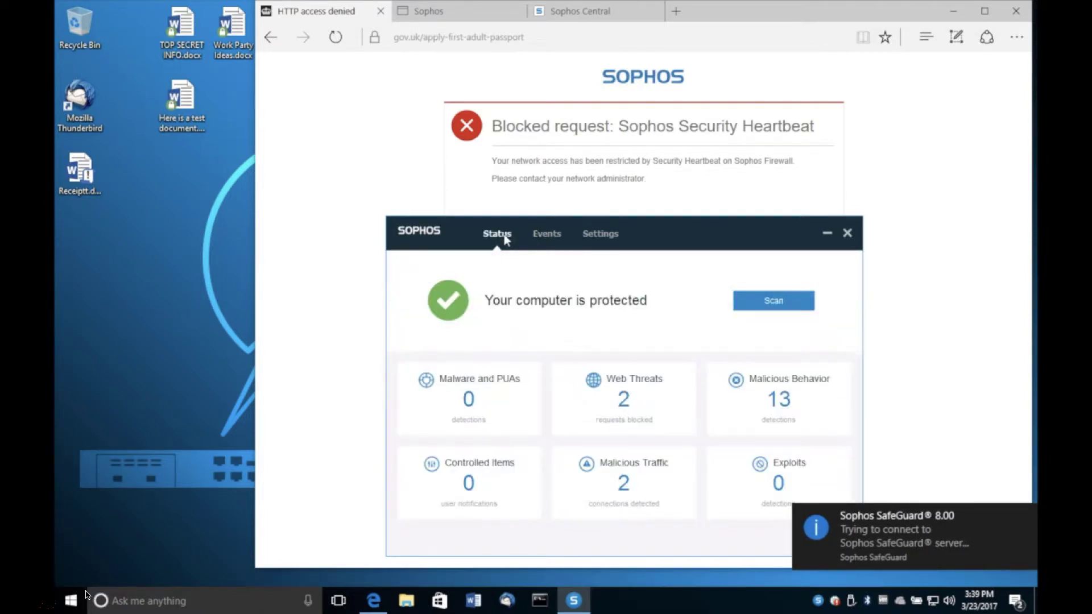
pyautogui.click(477, 11)
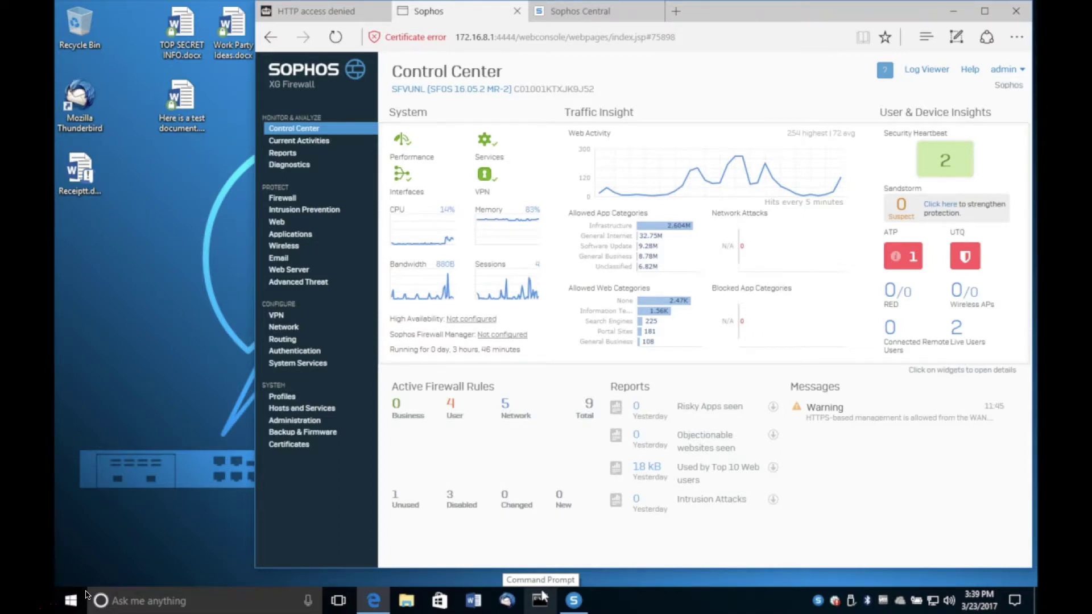
# Step: Reload the blocked passport page, open Countersigning passport applications, then open TOP SECRET INFO.docx
pyautogui.click(347, 16)
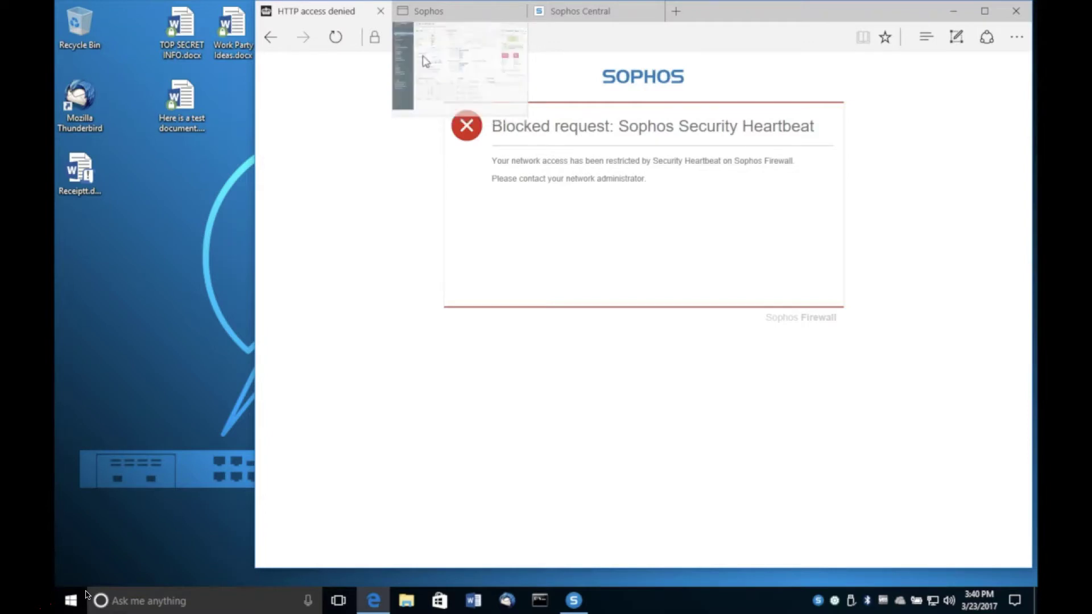
pyautogui.click(335, 38)
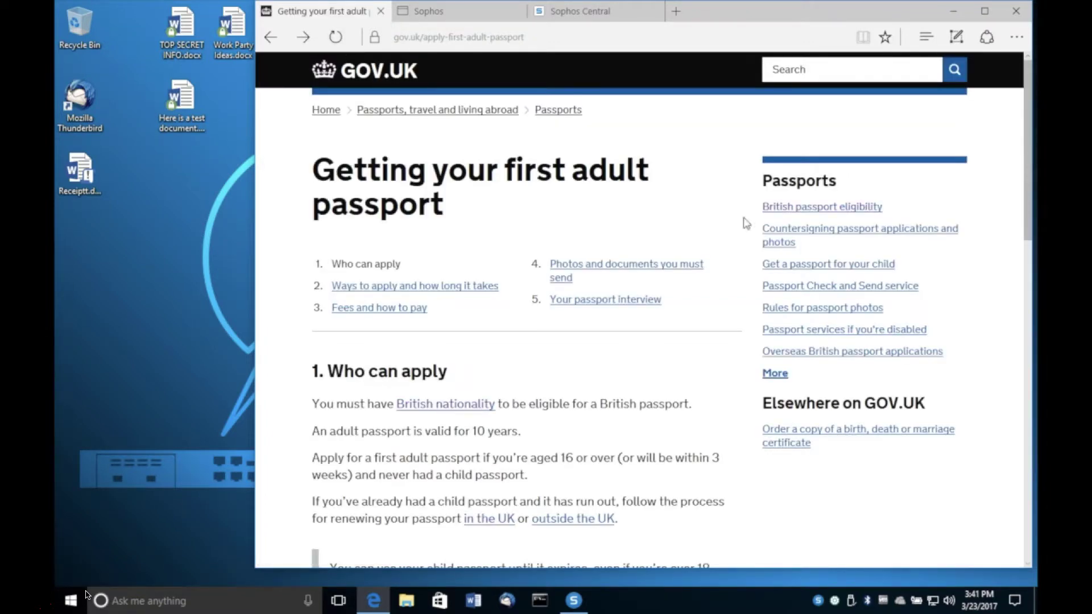
pyautogui.click(793, 236)
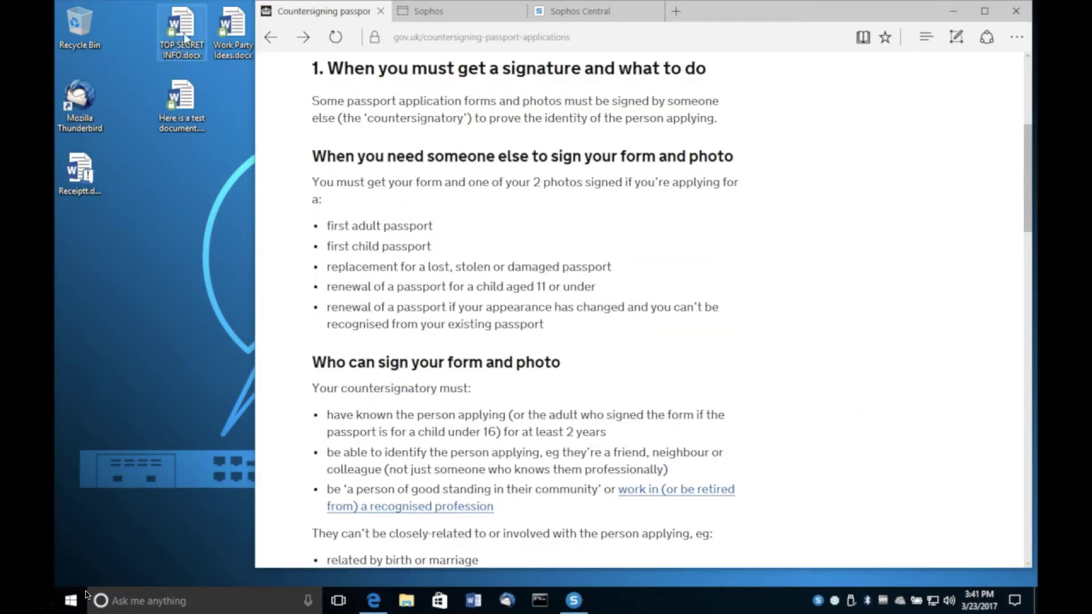
pyautogui.doubleClick(183, 31)
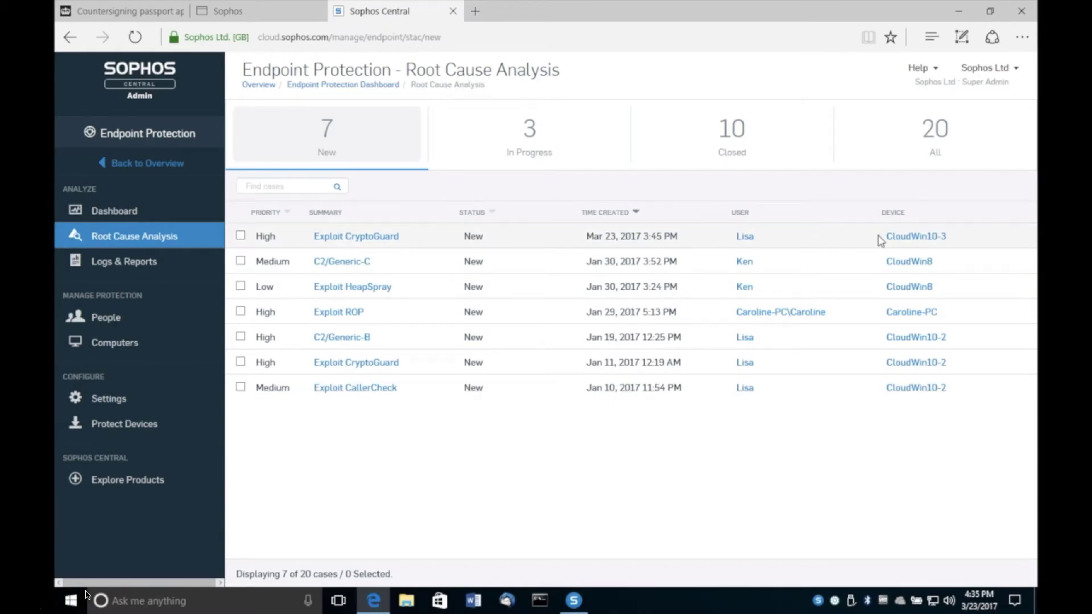
# Step: Open the newest Exploit CryptoGuard case, mark it In Progress, and switch to the Visualize graph
pyautogui.click(389, 240)
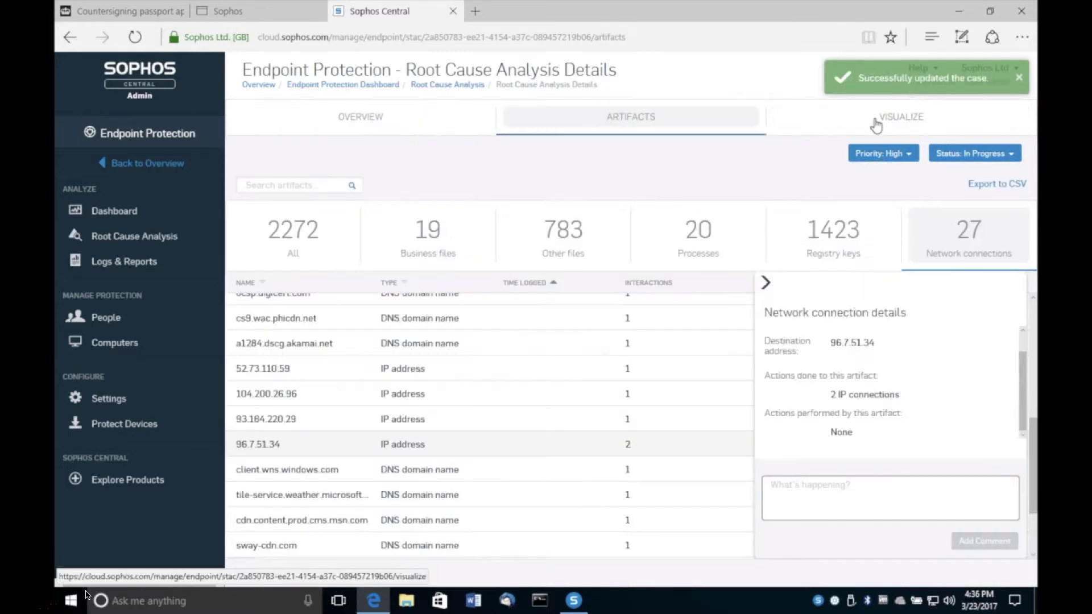
pyautogui.click(876, 122)
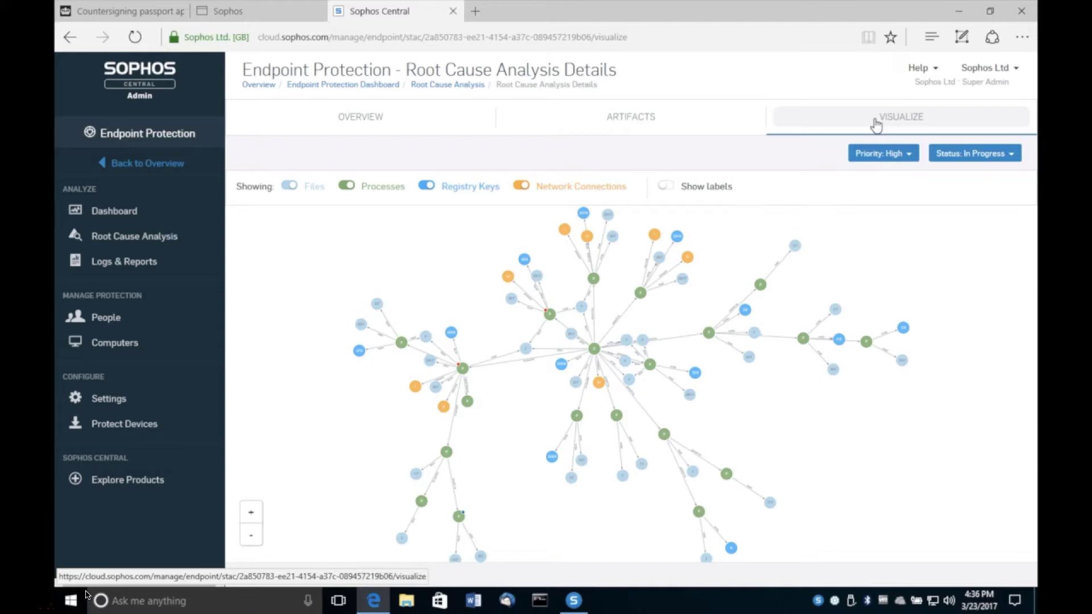
# Step: Pan and zoom the case graph to bring the winword.exe and explorer.exe branches into view
pyautogui.click(505, 400)
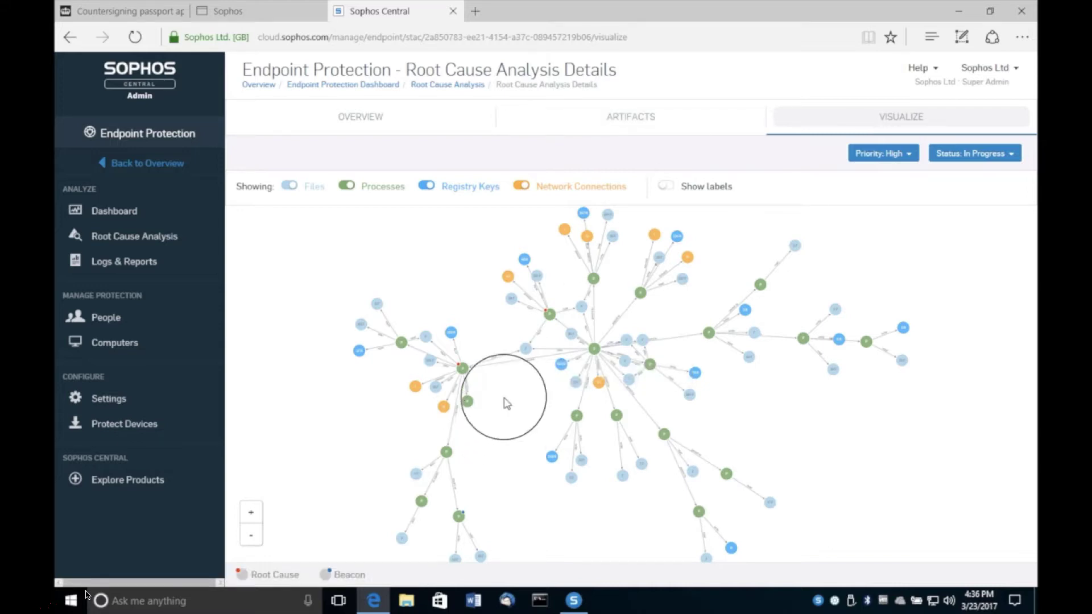
pyautogui.moveTo(505, 399); pyautogui.dragTo(520, 356)
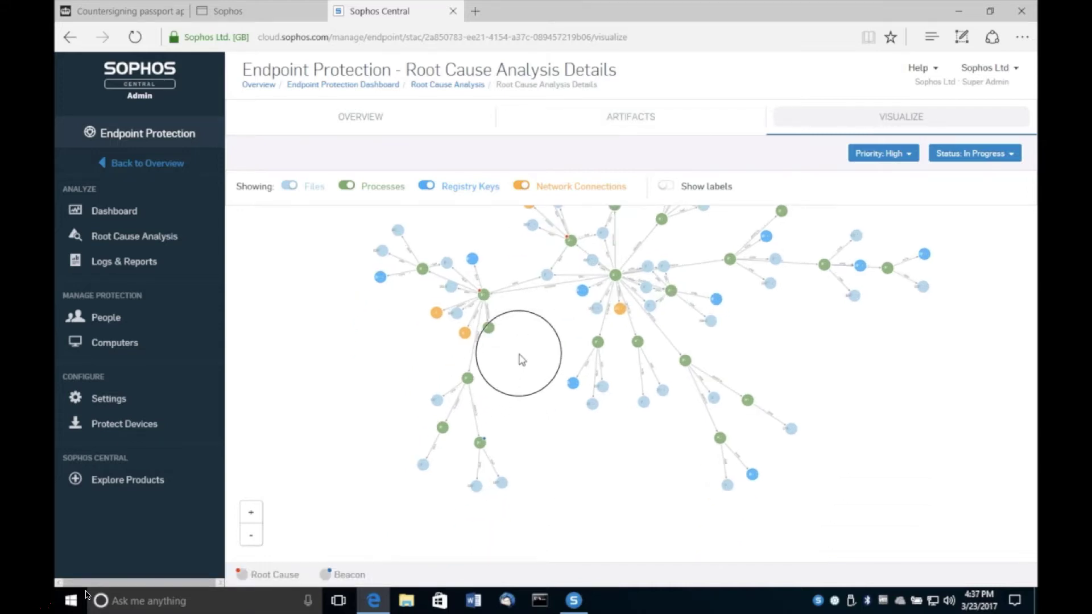
pyautogui.scroll(5, 507, 376)
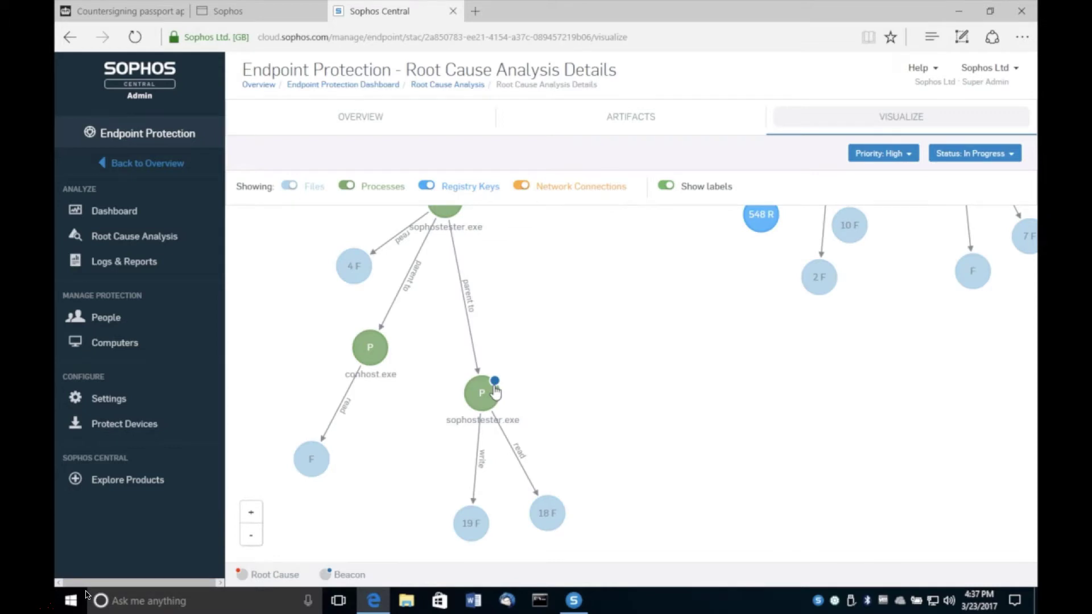
pyautogui.scroll(-2, 495, 392)
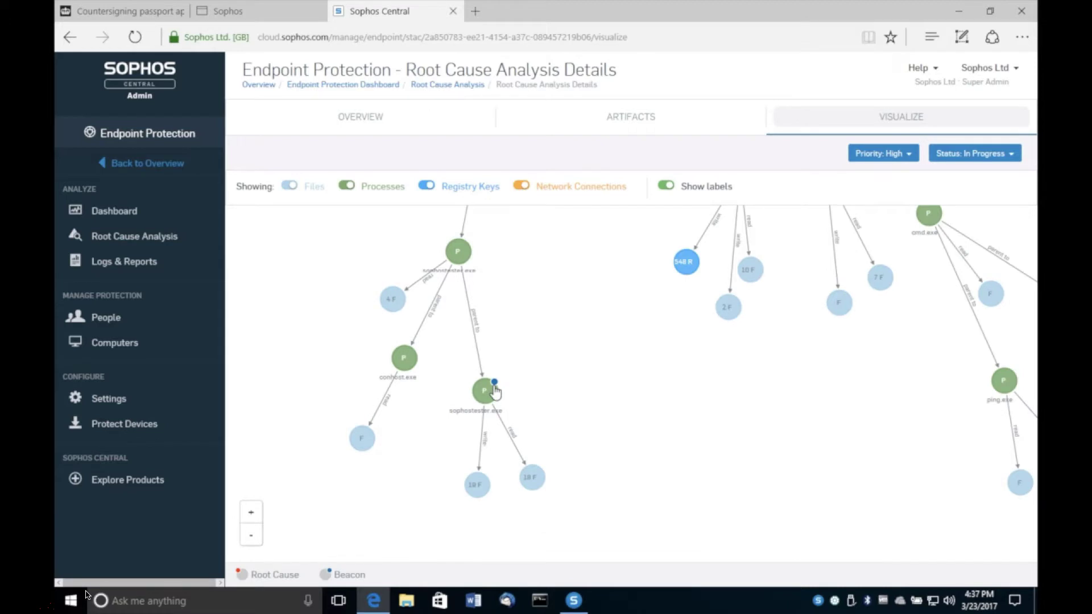
pyautogui.moveTo(565, 266); pyautogui.dragTo(600, 513)
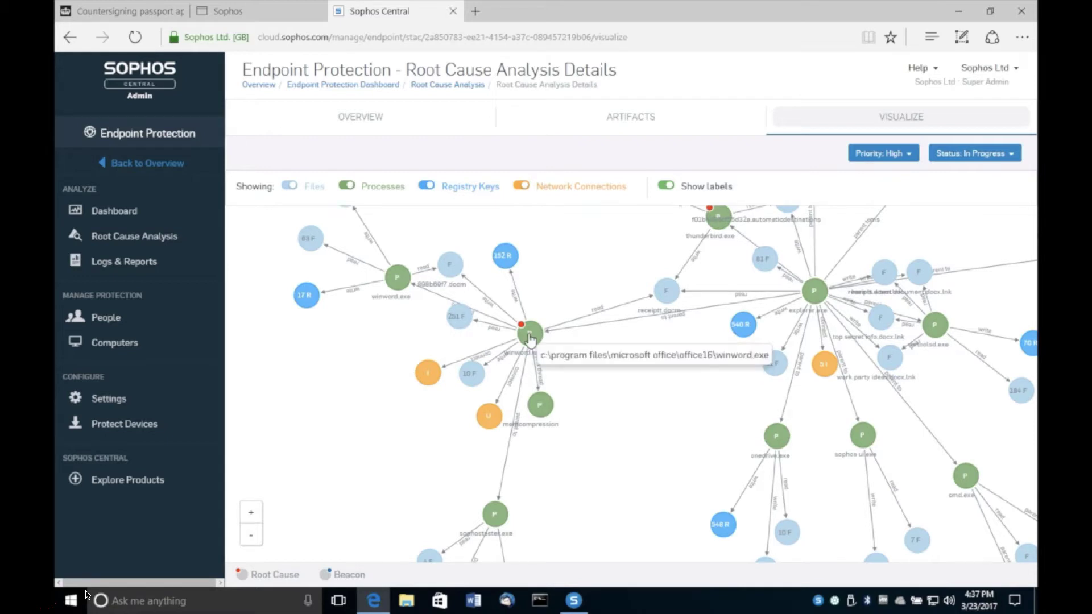
pyautogui.scroll(2, 529, 339)
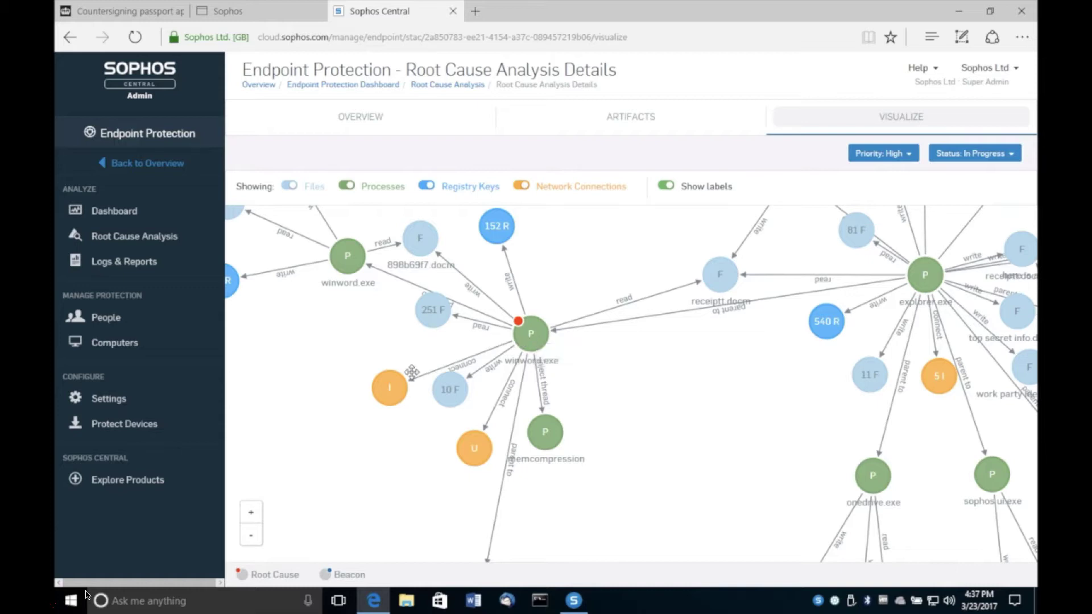
pyautogui.click(399, 392)
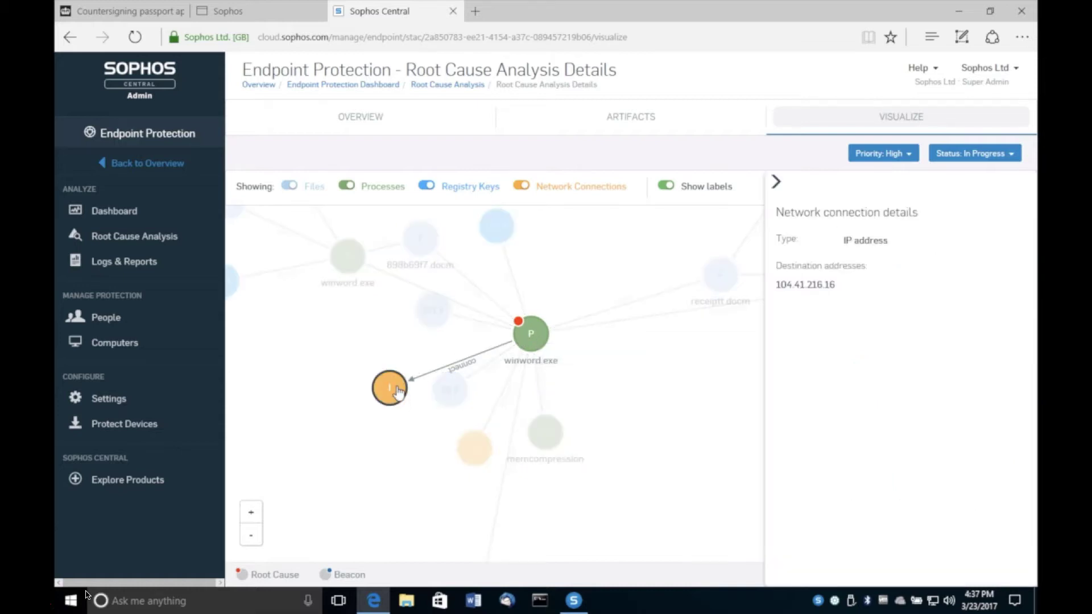